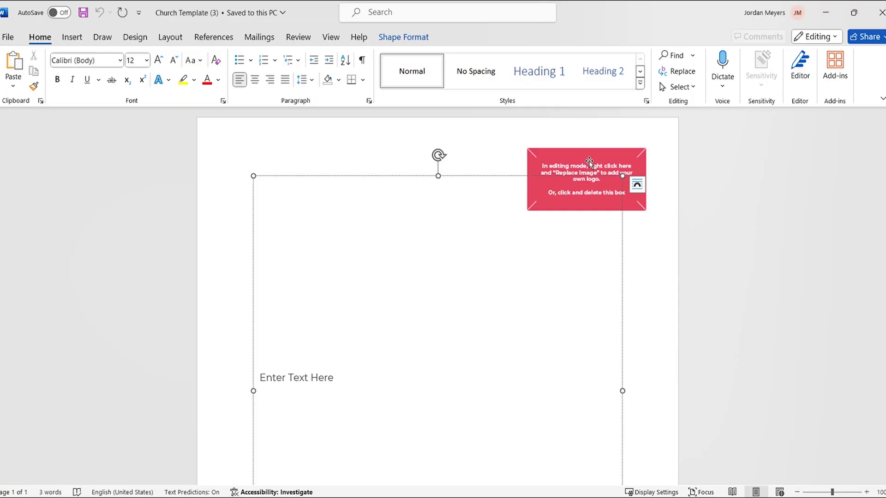
# Examine the church letterhead template's logo placeholder, text box and dove artwork, and minimize the document.
pyautogui.click(589, 161)
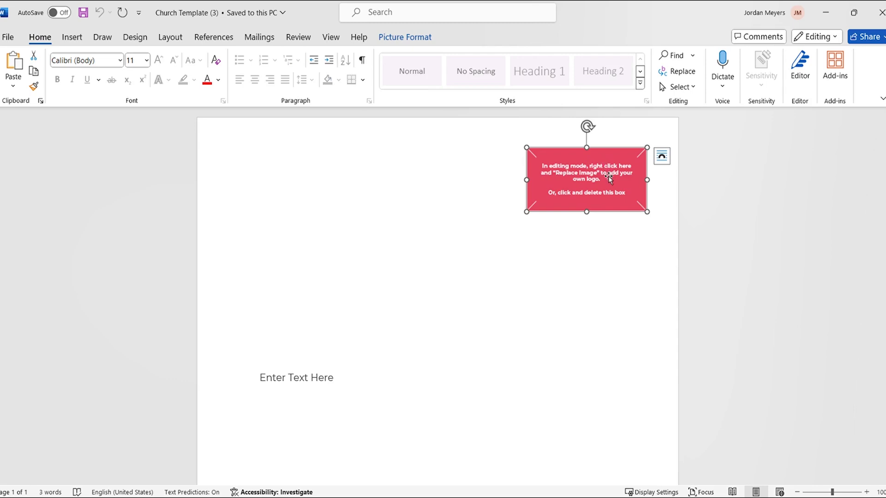
pyautogui.click(288, 380)
pyautogui.scroll(-3, 365, 389)
pyautogui.scroll(-3, 366, 388)
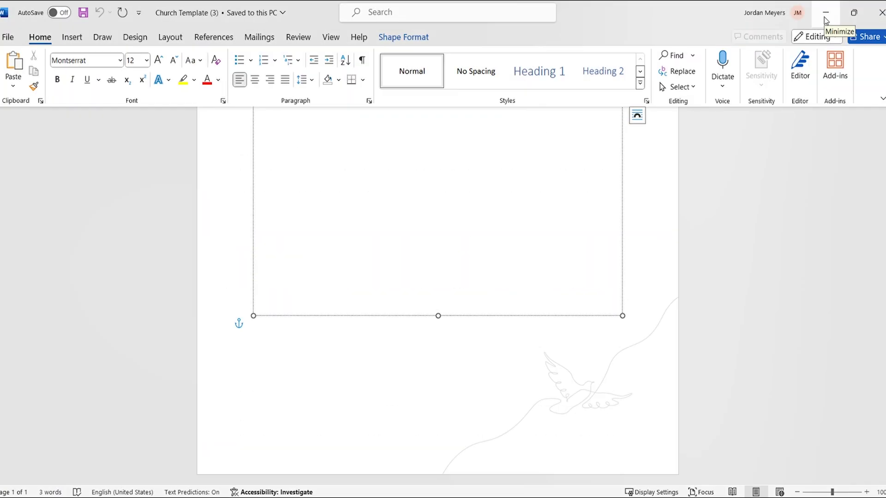
pyautogui.click(826, 19)
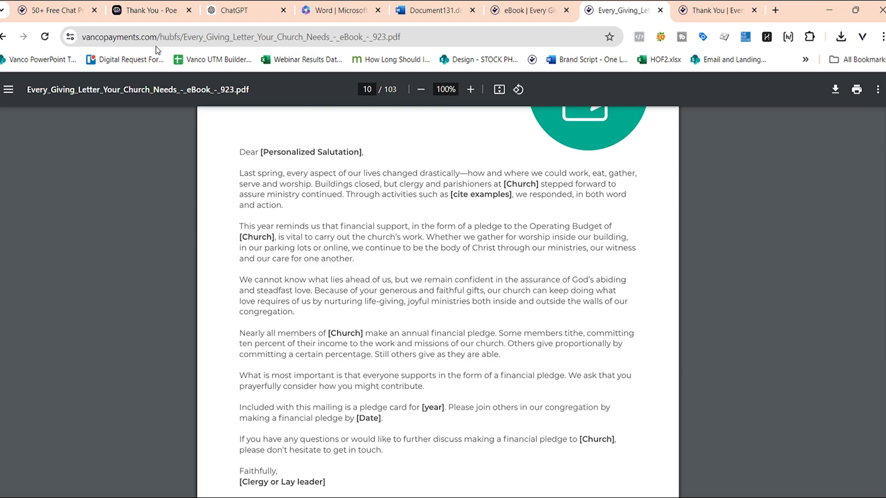
# Open section 49, Church Thank You Letter Prompt, in the "50+ Free Chat Prompts for Church Leaders and Pastors" article in the browser.
pyautogui.click(56, 14)
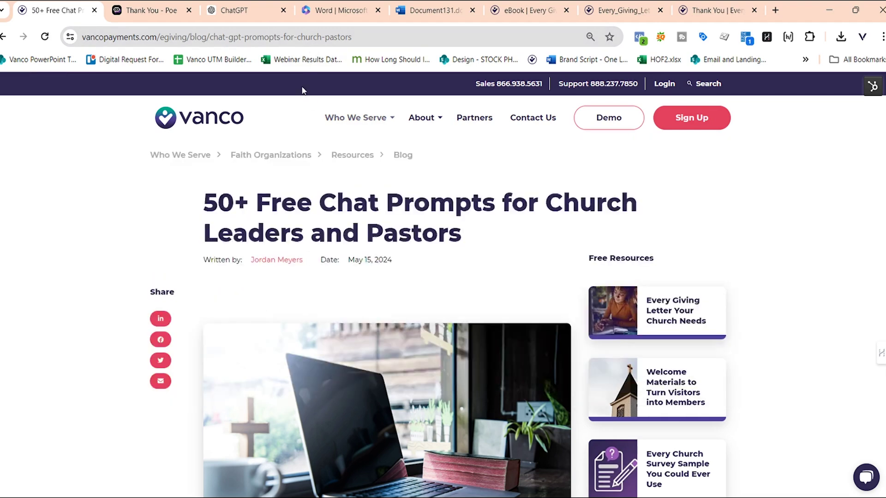
pyautogui.scroll(-8, 157, 351)
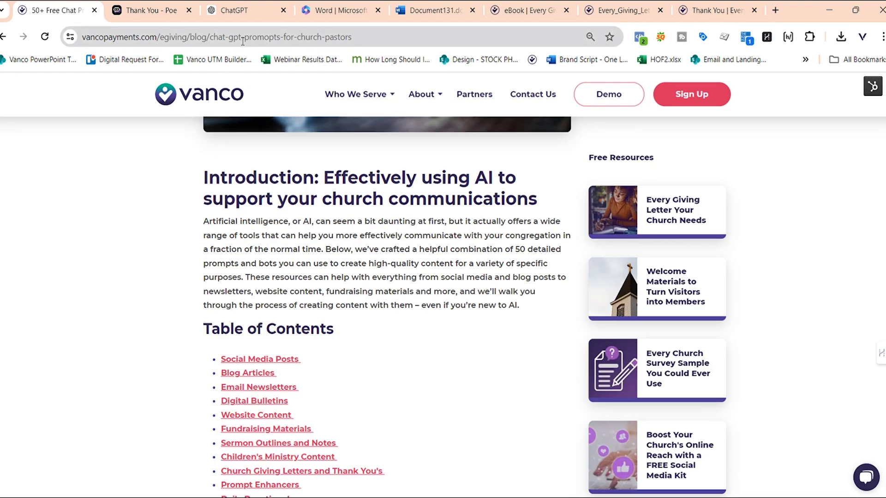
pyautogui.scroll(-3, 266, 255)
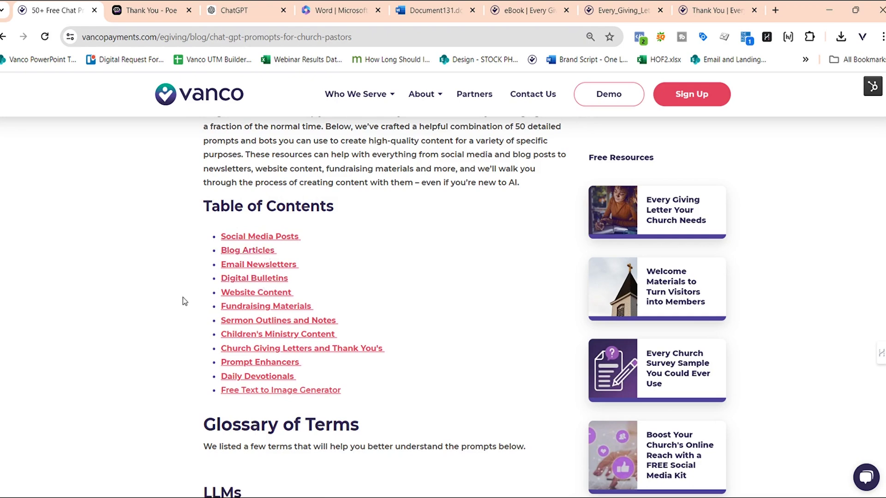
pyautogui.click(376, 354)
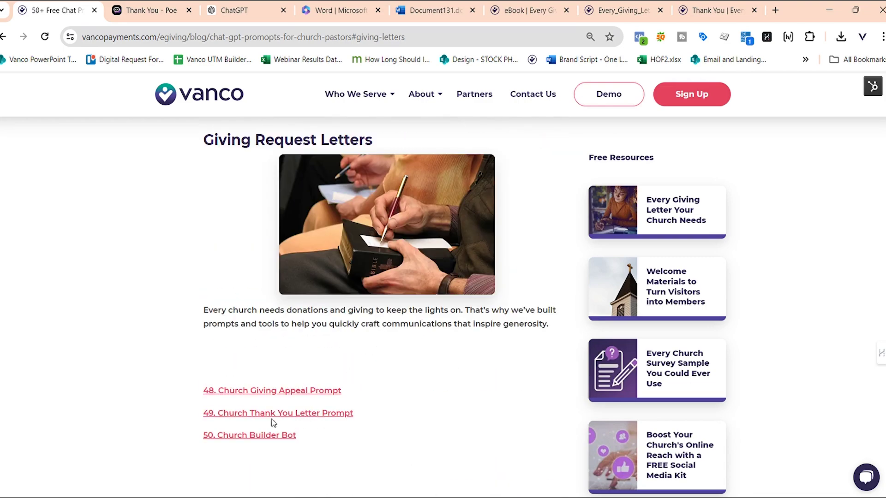
pyautogui.click(325, 414)
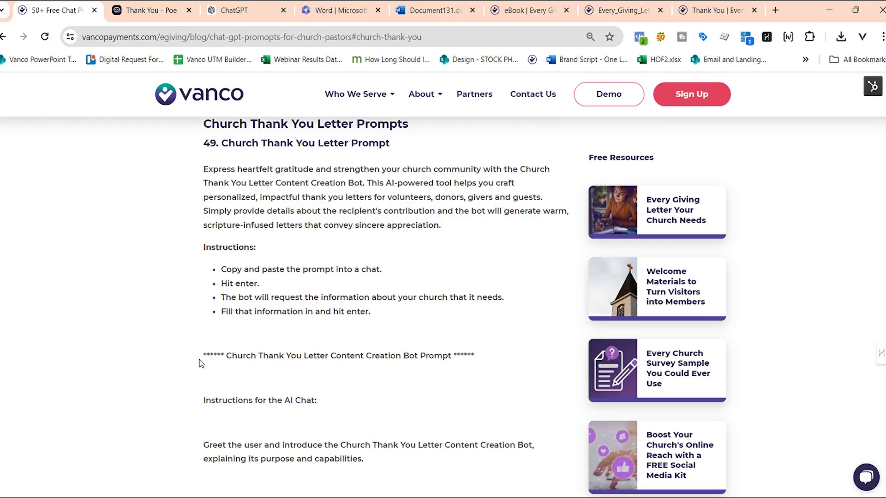
# Copy the entire Church Thank You Letter Content Creation Bot Prompt, from its opening title through its closing "End of" line.
pyautogui.moveTo(203, 360); pyautogui.dragTo(301, 376)
pyautogui.click(277, 371)
pyautogui.moveTo(208, 356); pyautogui.dragTo(508, 393)
pyautogui.scroll(-15, 415, 365)
pyautogui.scroll(-11, 403, 296)
pyautogui.click(430, 352)
pyautogui.scroll(-7, 426, 348)
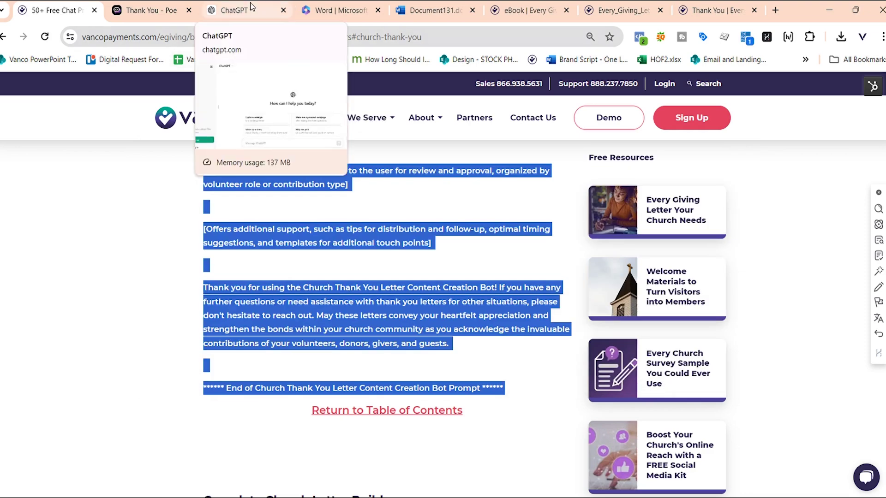
# Switch to ChatGPT and paste the copied bot prompt into a new message.
pyautogui.click(251, 7)
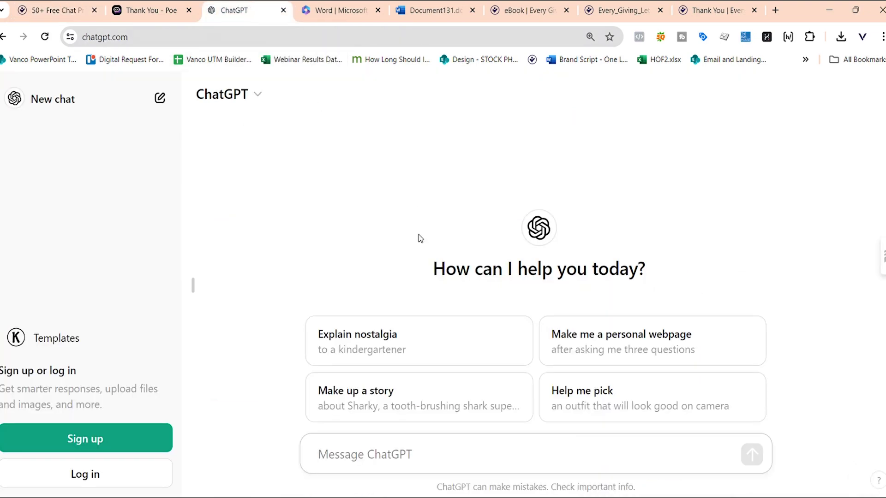
pyautogui.click(493, 454)
pyautogui.hotkey('ctrl', 'v')
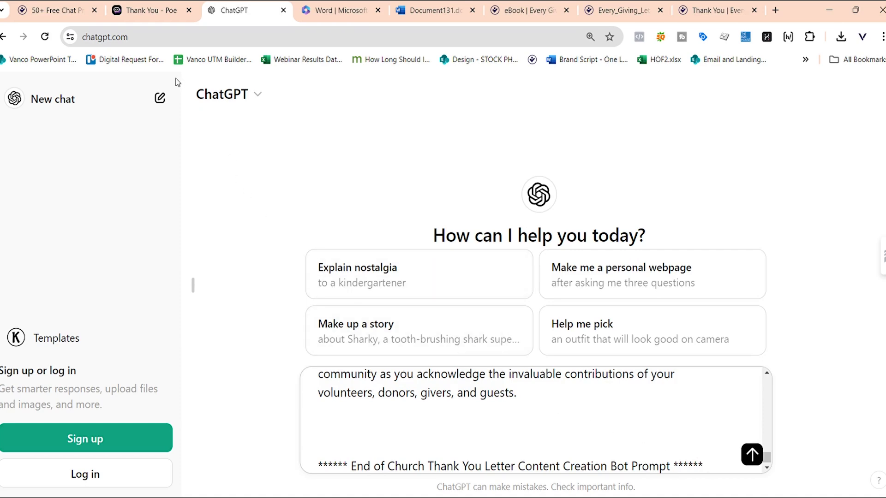
# Examine Poe's list of available bots, the article's Church Builder Bot section and the existing ChurchLetterBuilder thank-you chat.
pyautogui.click(148, 10)
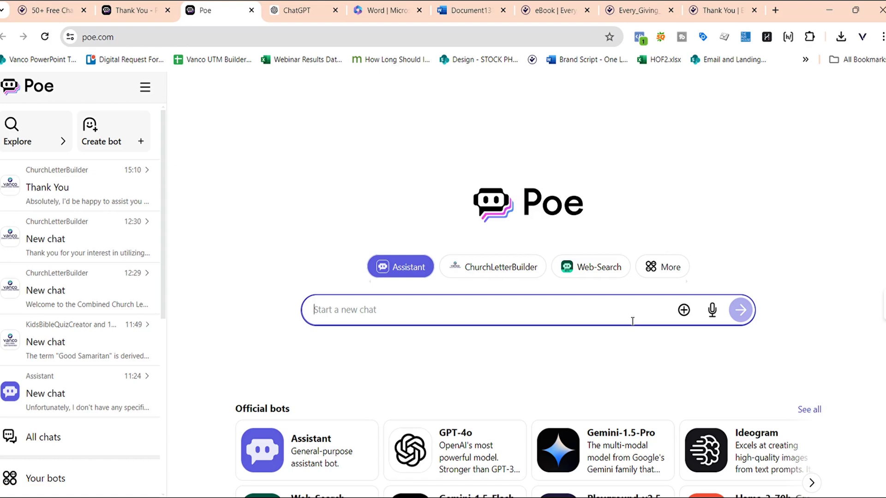
pyautogui.click(665, 271)
pyautogui.scroll(-4, 554, 316)
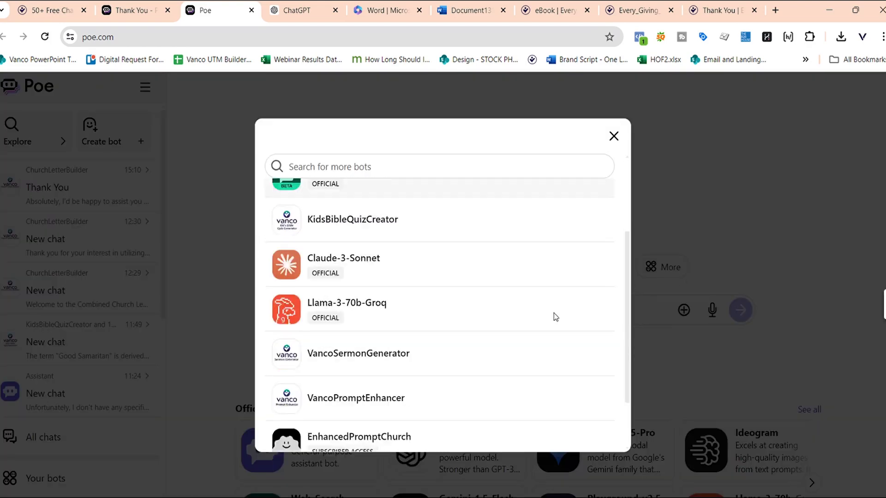
pyautogui.scroll(4, 531, 300)
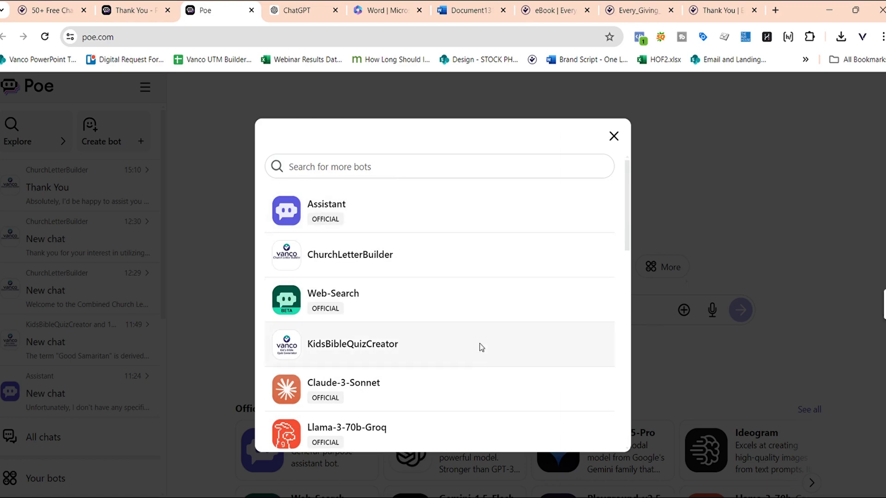
pyautogui.hotkey('ctrl', '1')
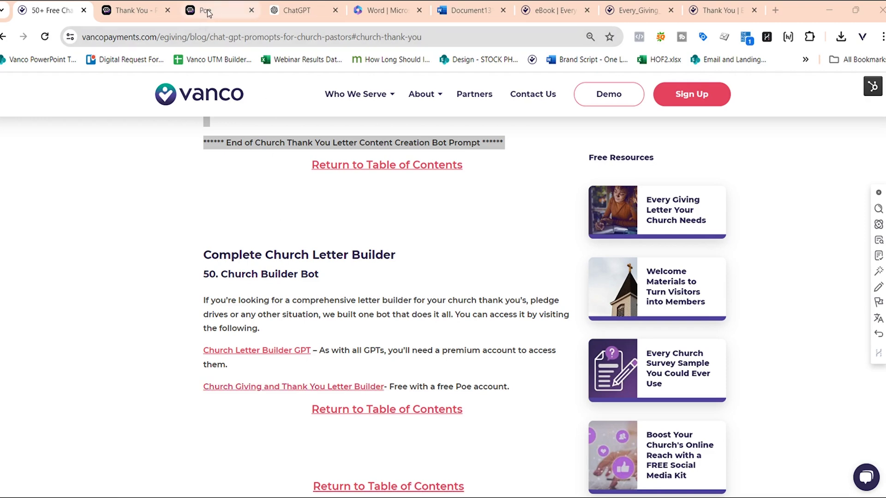
pyautogui.click(143, 7)
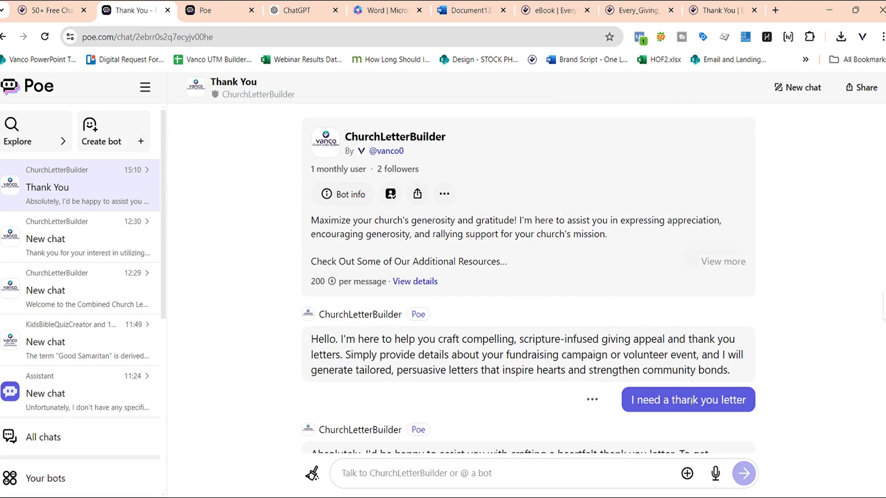
pyautogui.scroll(-4, 609, 295)
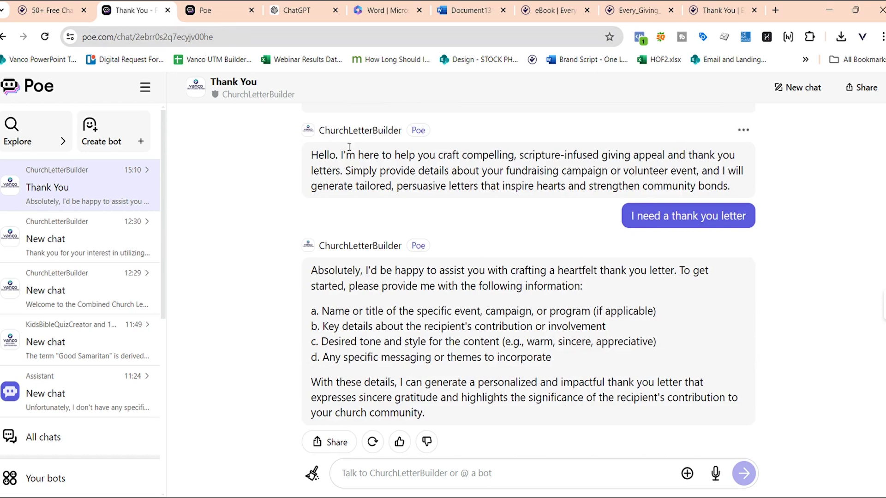
# Send the pasted thank-you letter bot prompt in ChatGPT and review the questions it asks about the letter.
pyautogui.click(300, 10)
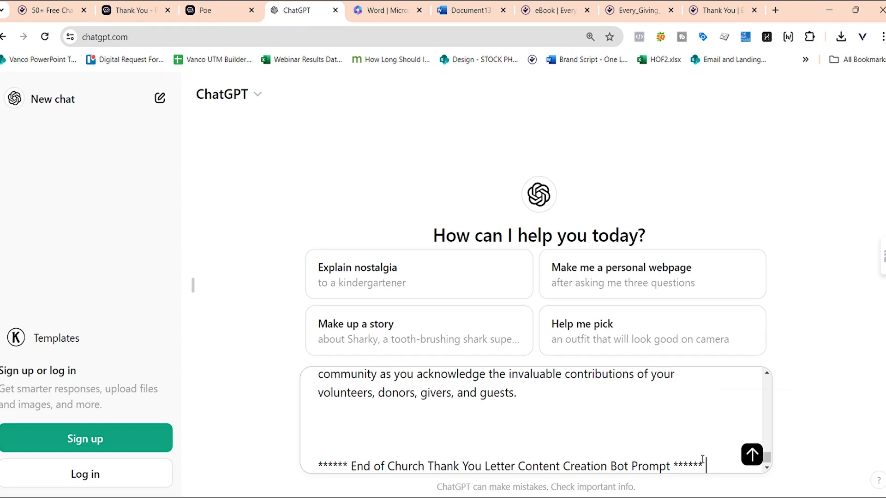
pyautogui.scroll(-1, 749, 460)
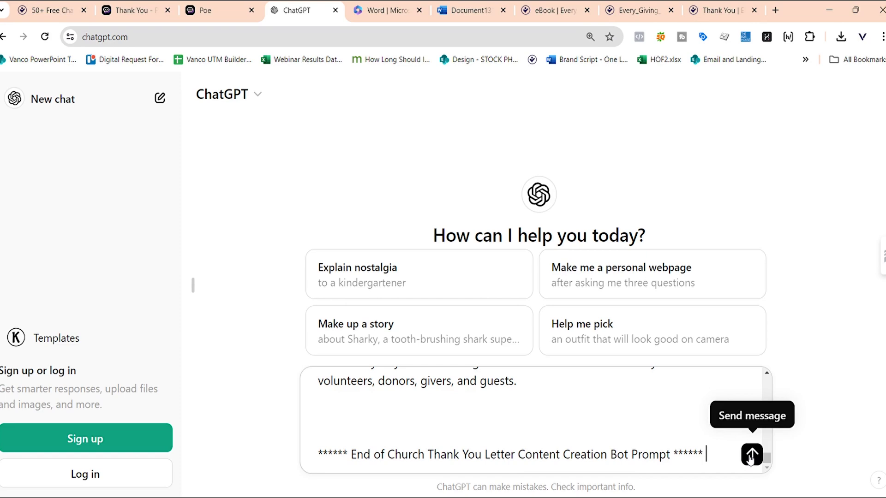
pyautogui.click(751, 454)
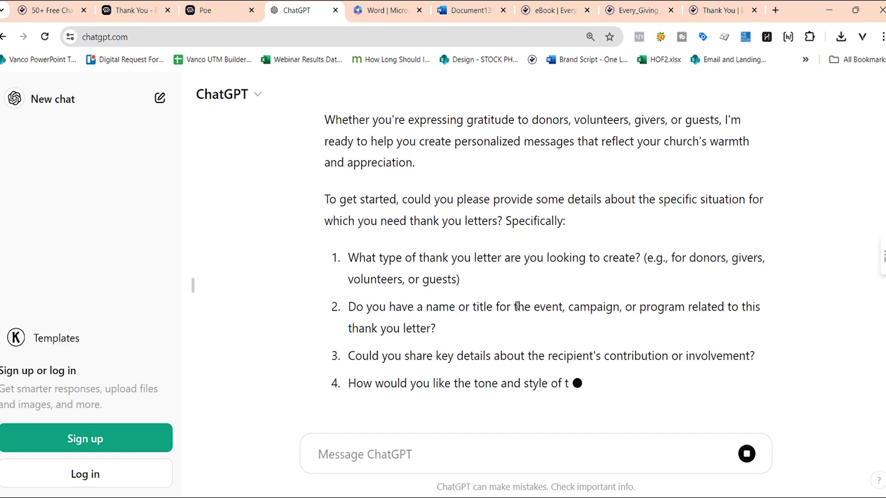
pyautogui.scroll(3, 545, 339)
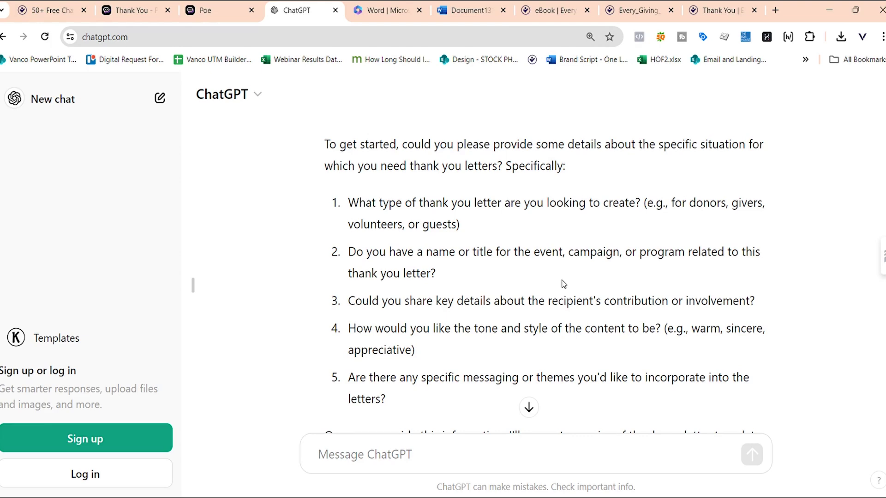
pyautogui.scroll(-3, 563, 284)
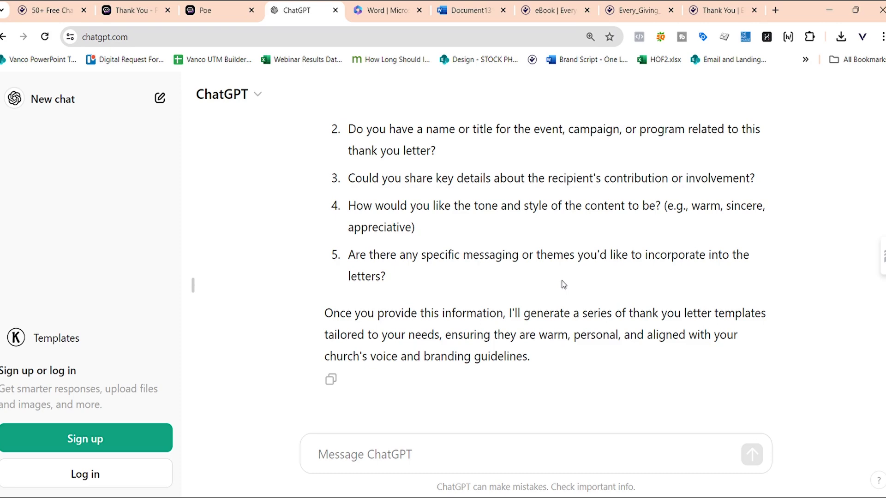
pyautogui.scroll(1, 572, 287)
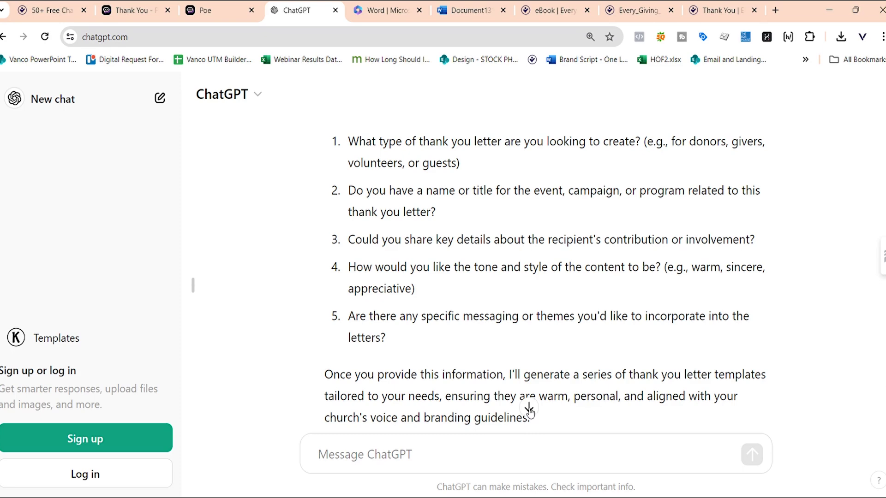
# Copy all the prepared answers for the "Community Outreach Initiative" volunteer thank-you letter from Document131 in Word.
pyautogui.hotkey('ctrl', 'Tab')
pyautogui.hotkey('ctrl', 'Tab')
pyautogui.moveTo(491, 335); pyautogui.dragTo(280, 187)
pyautogui.hotkey('ctrl', 'c')
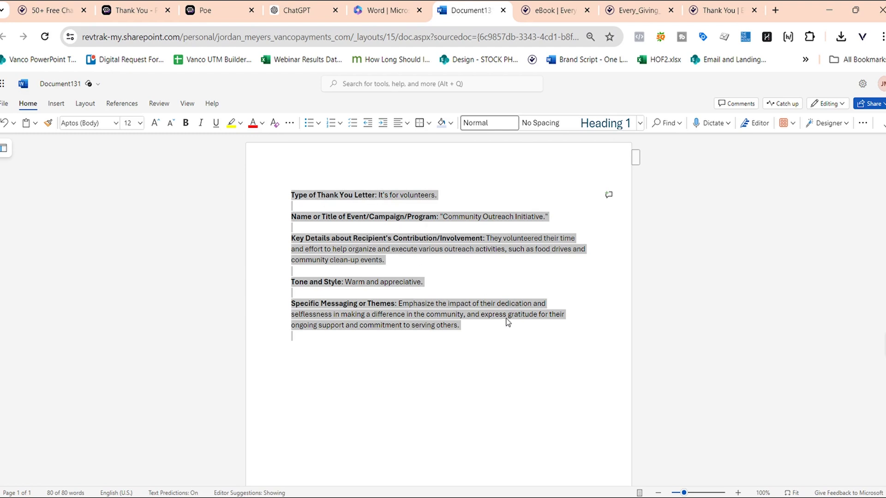
pyautogui.click(514, 341)
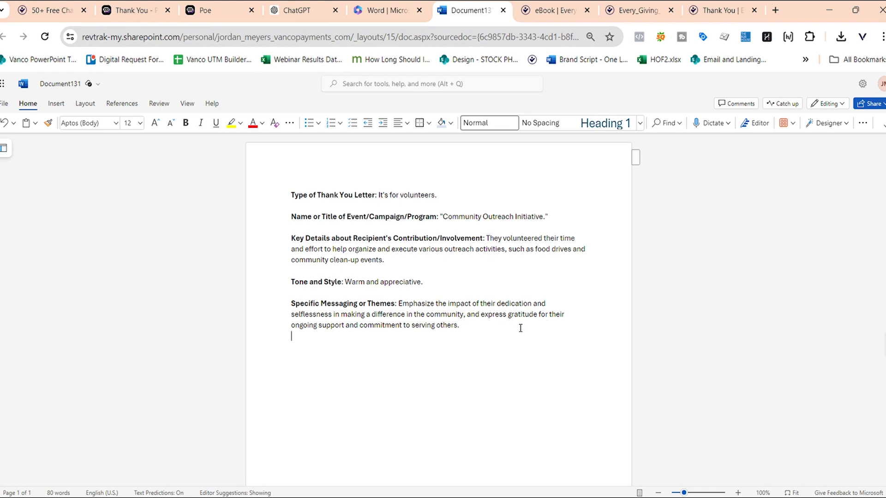
pyautogui.moveTo(459, 326); pyautogui.dragTo(265, 308)
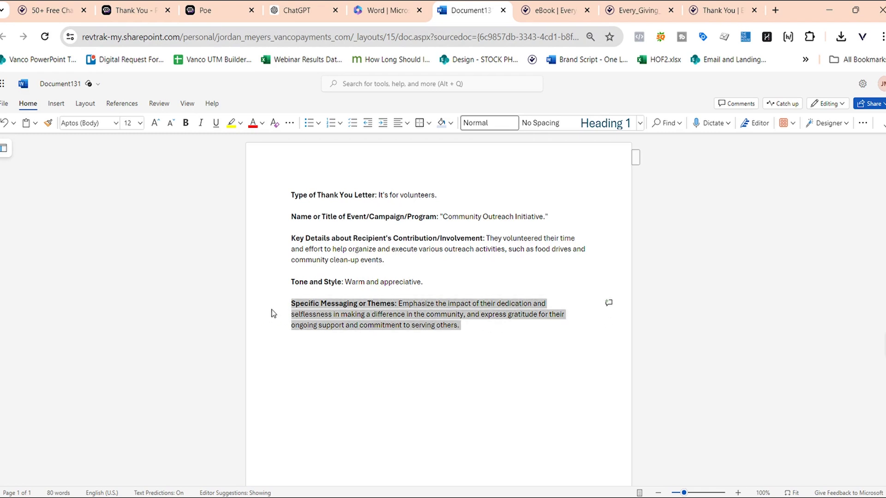
pyautogui.press('Right')
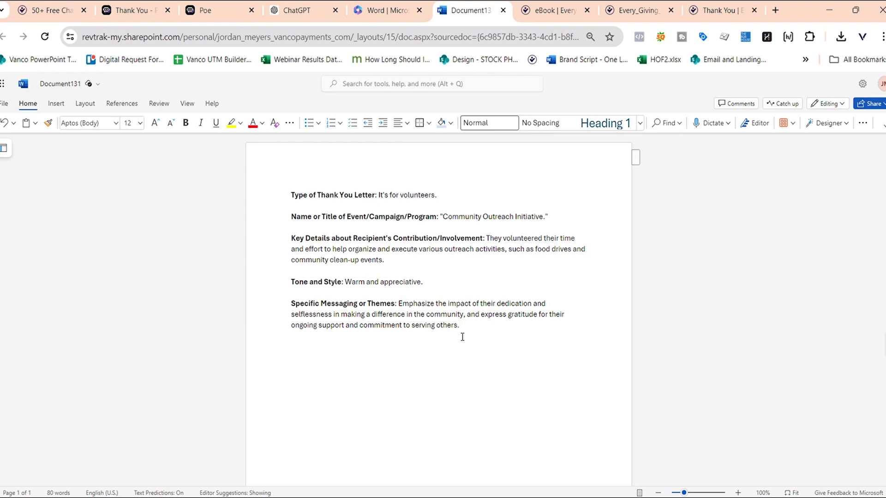
pyautogui.moveTo(462, 337); pyautogui.dragTo(290, 194)
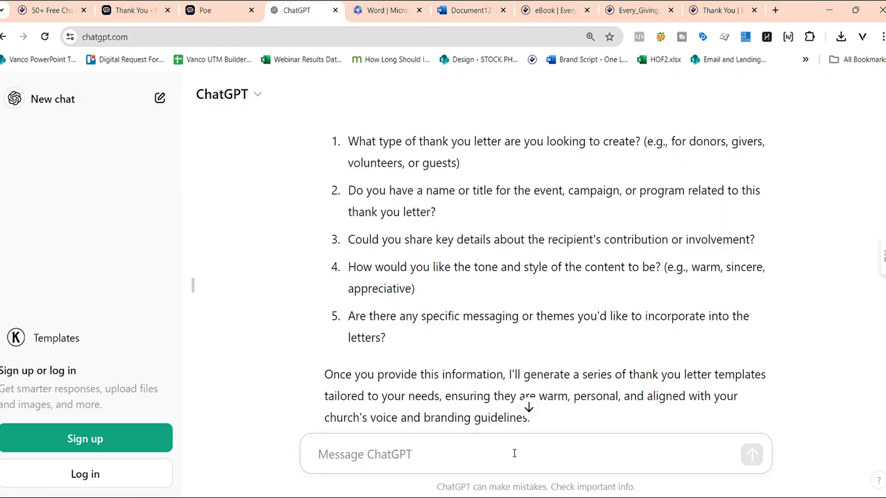
# Send the copied volunteer letter details in the ChatGPT conversation and read through the generated thank-you letter.
pyautogui.hotkey('ctrl', 'v')
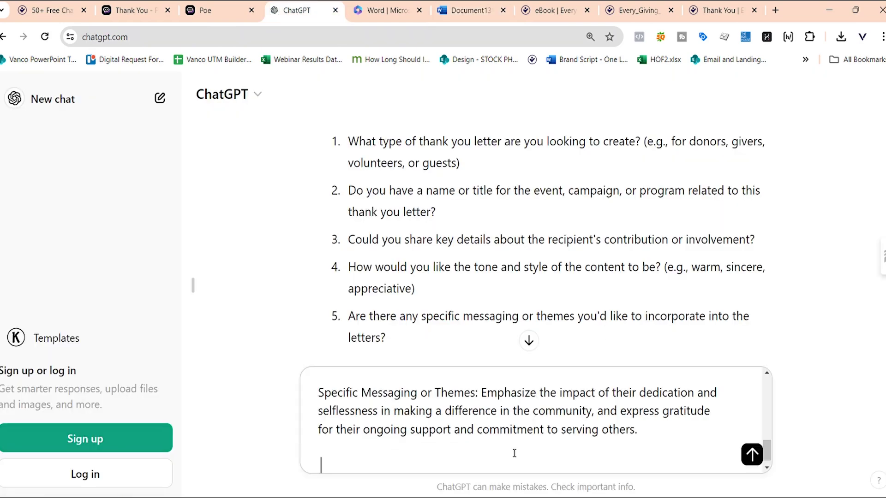
pyautogui.press('Return')
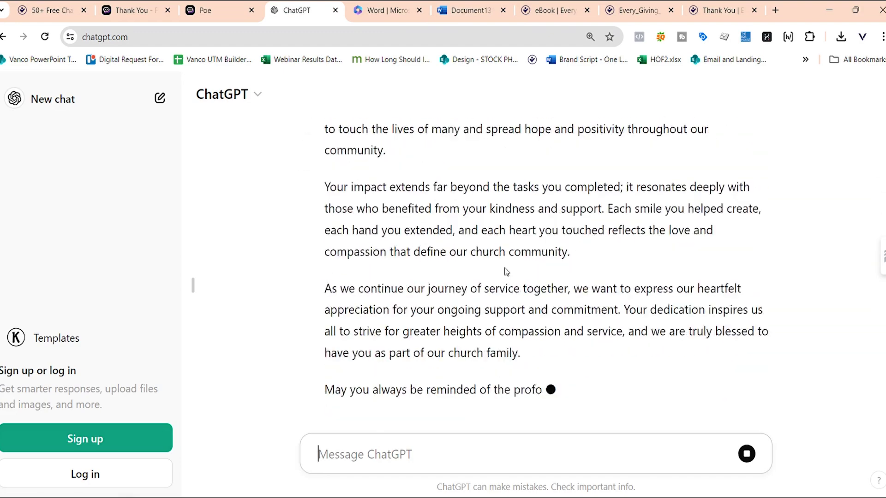
pyautogui.scroll(10, 506, 271)
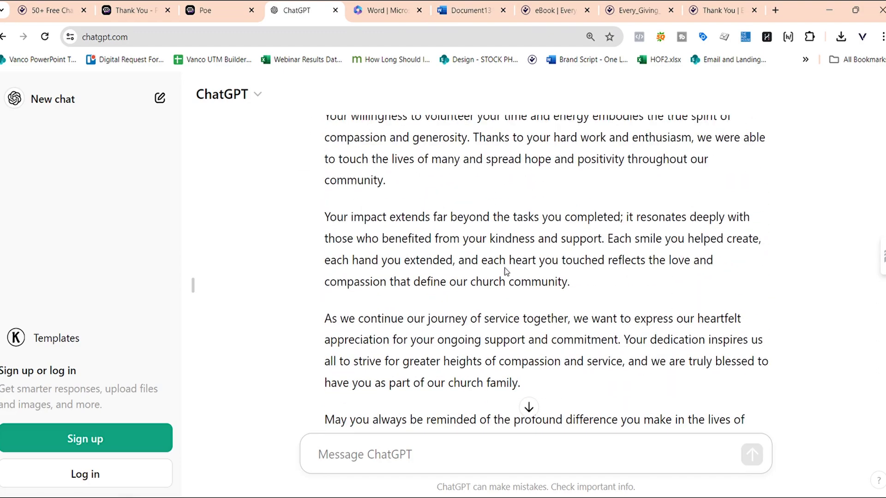
pyautogui.scroll(2, 507, 272)
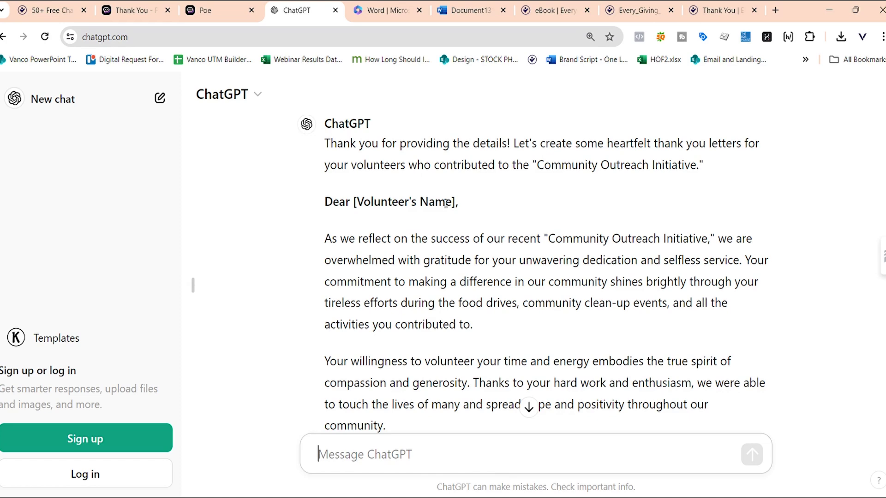
pyautogui.scroll(-10, 446, 203)
pyautogui.scroll(1, 443, 295)
pyautogui.scroll(-3, 474, 262)
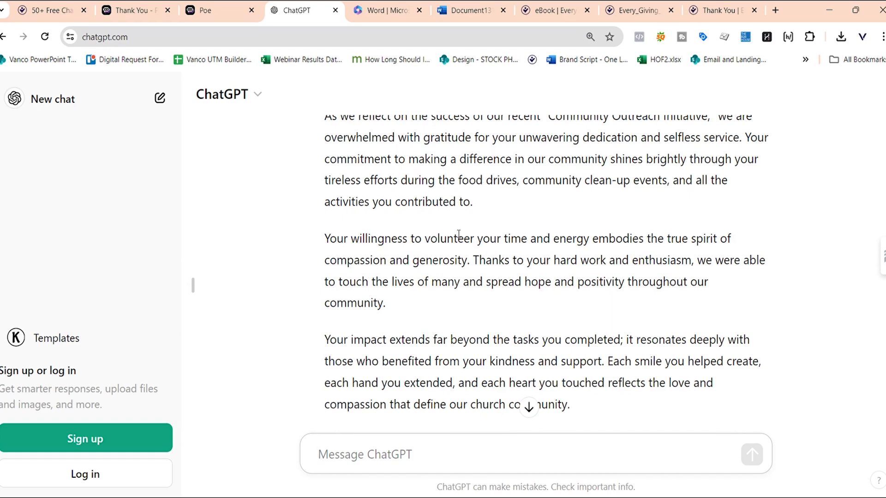
pyautogui.scroll(-1, 505, 339)
pyautogui.scroll(-2, 505, 339)
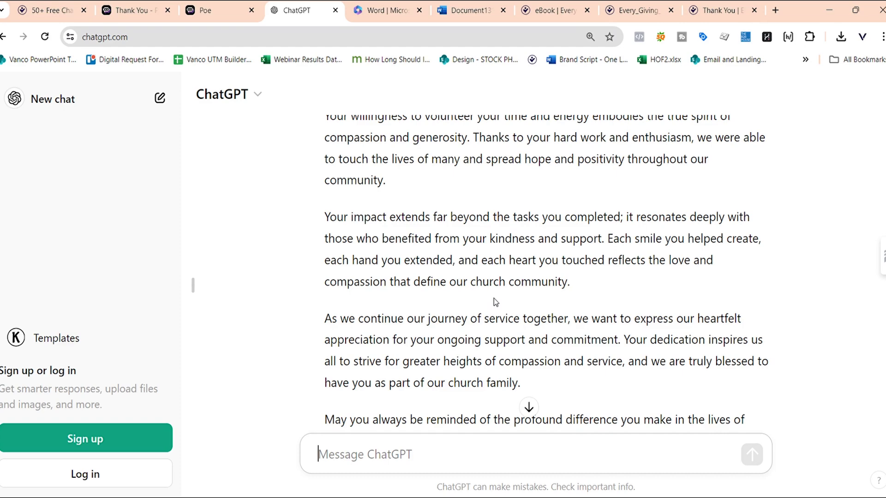
# Switch to Poe, send the copied "Community Outreach Initiative" details in the ChurchLetterBuilder thank-you chat, and read through the generated letter.
pyautogui.click(147, 13)
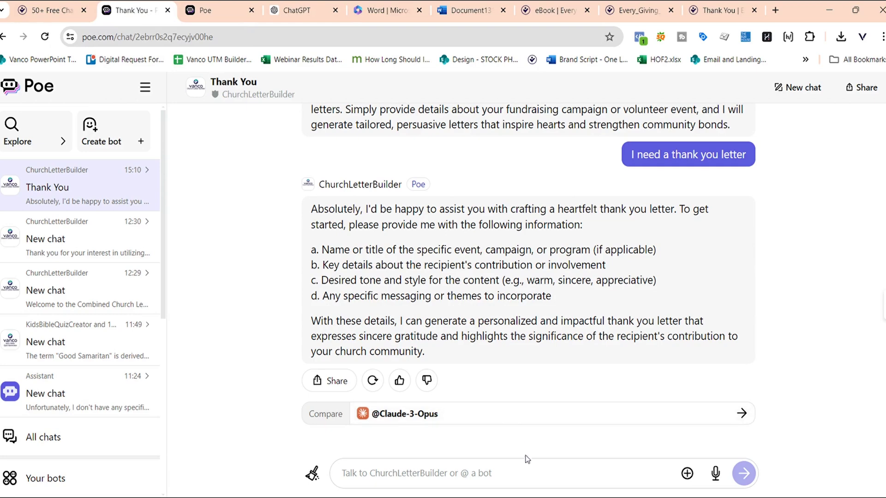
pyautogui.click(531, 471)
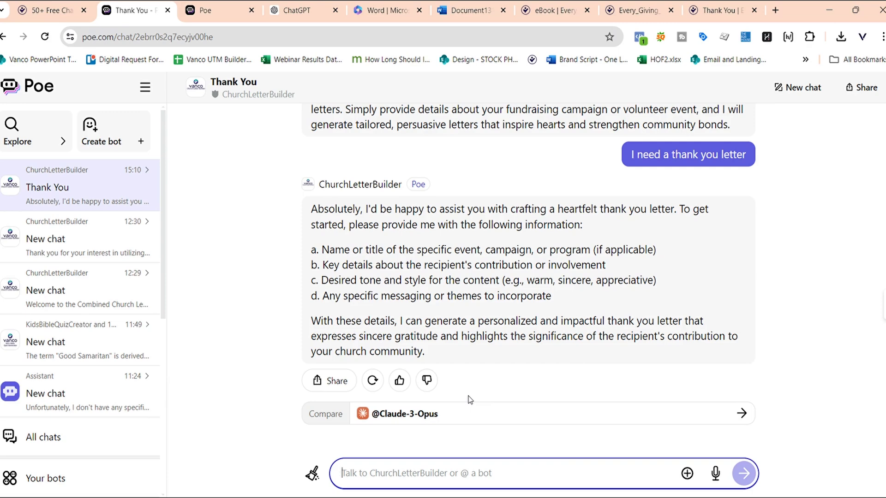
pyautogui.hotkey('ctrl', 'v')
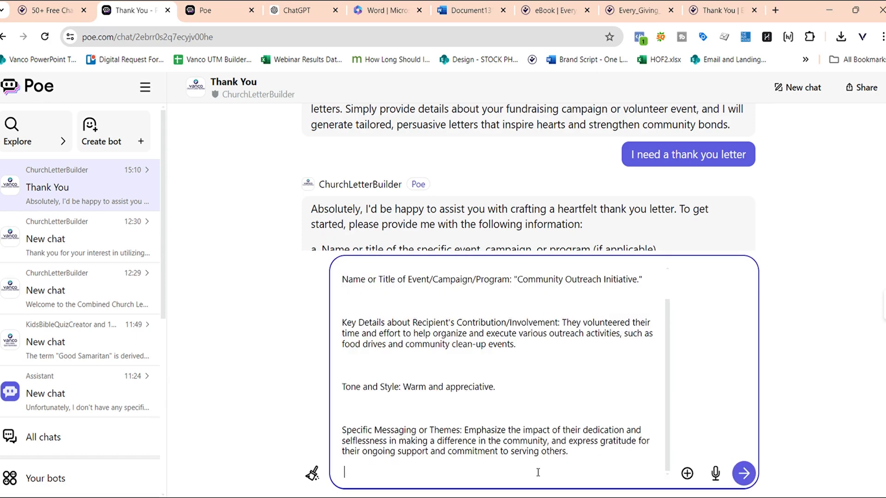
pyautogui.scroll(1, 577, 445)
pyautogui.scroll(-1, 554, 395)
pyautogui.scroll(1, 560, 395)
pyautogui.scroll(-1, 566, 416)
pyautogui.click(745, 477)
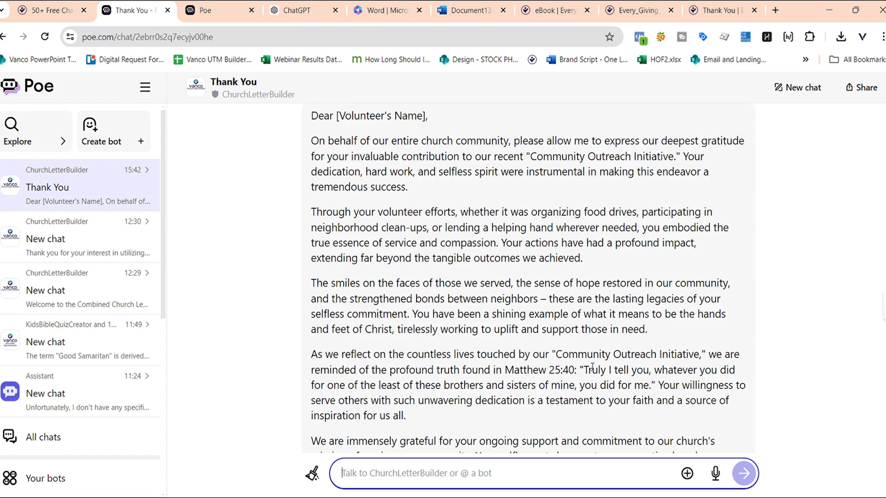
pyautogui.scroll(-5, 592, 367)
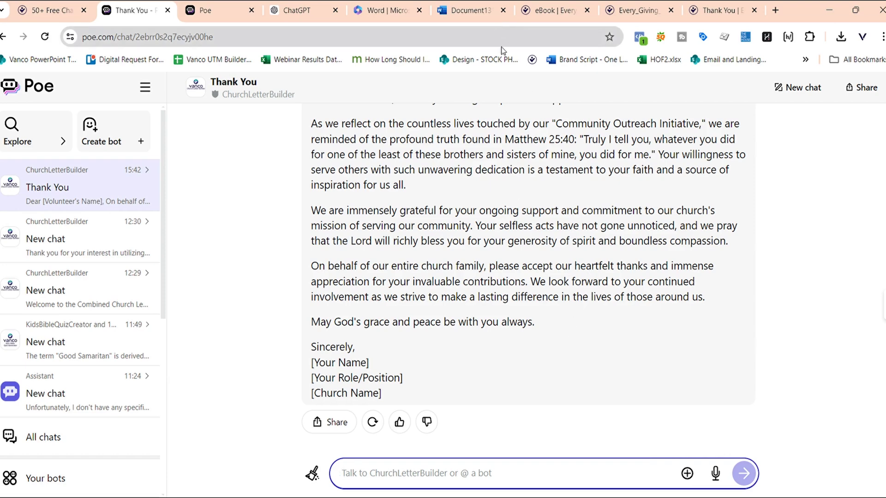
# Switch to ChatGPT and review the closing paragraphs and signature of its thank-you letter for comparison with Poe's version.
pyautogui.click(303, 10)
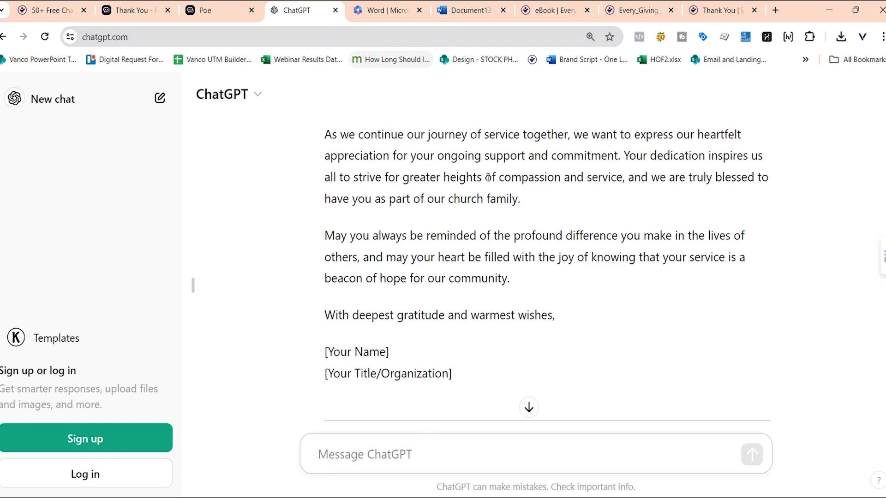
pyautogui.scroll(1, 586, 323)
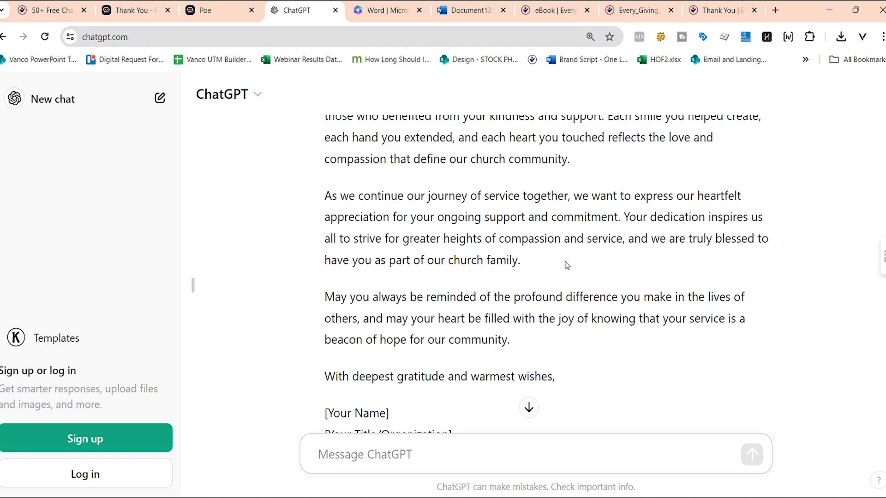
pyautogui.scroll(-2, 571, 295)
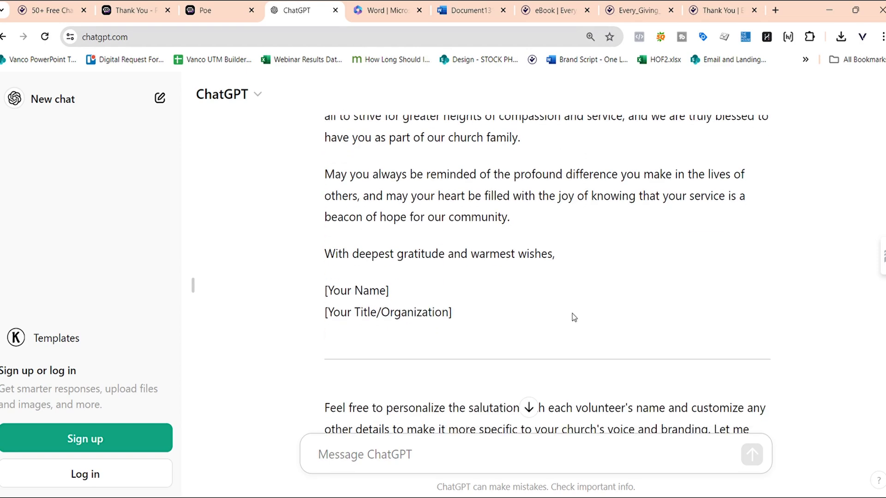
pyautogui.scroll(3, 577, 316)
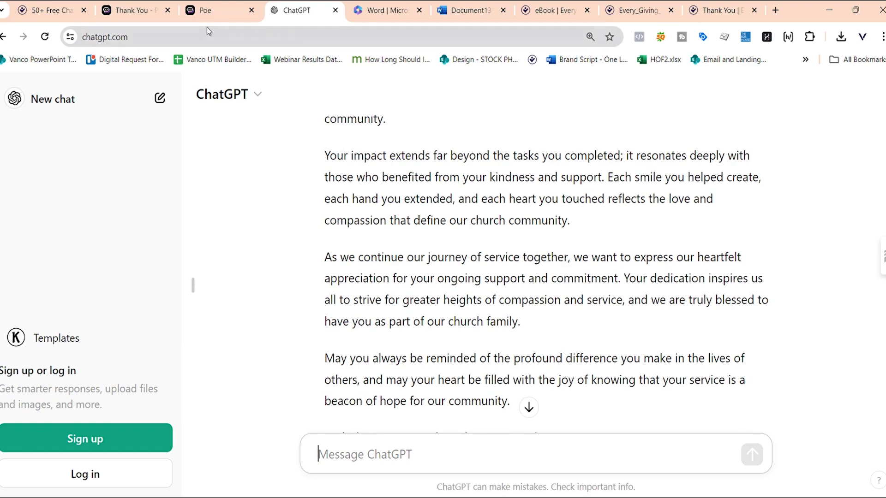
# Return to Poe, go to its home page, and choose Llama-3-70b-Groq from the full bot list for a new chat.
pyautogui.click(139, 11)
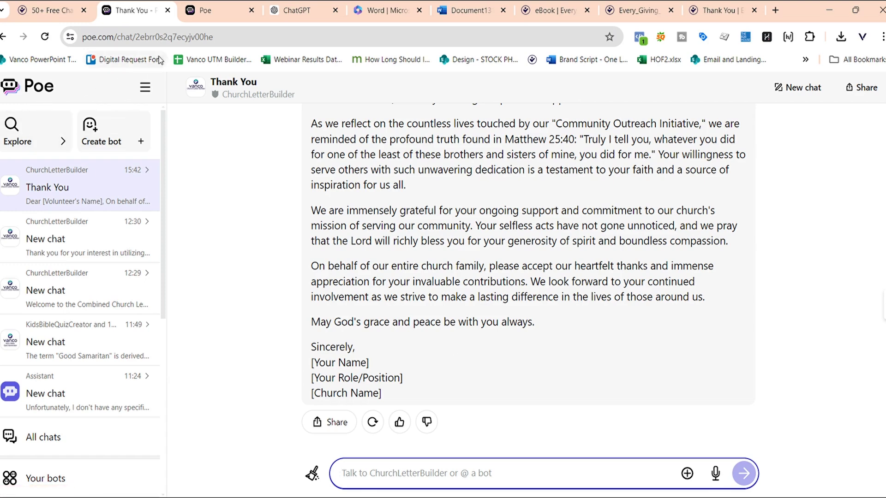
pyautogui.click(44, 93)
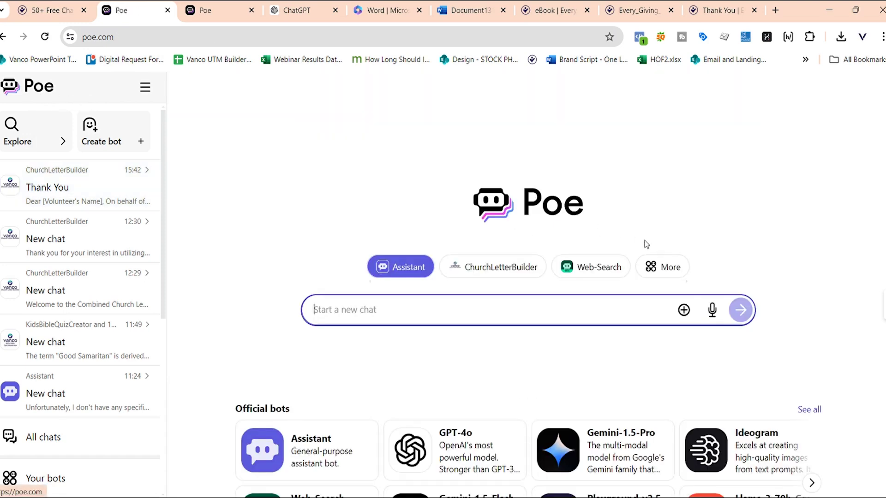
pyautogui.click(663, 266)
pyautogui.scroll(-3, 522, 321)
pyautogui.click(512, 321)
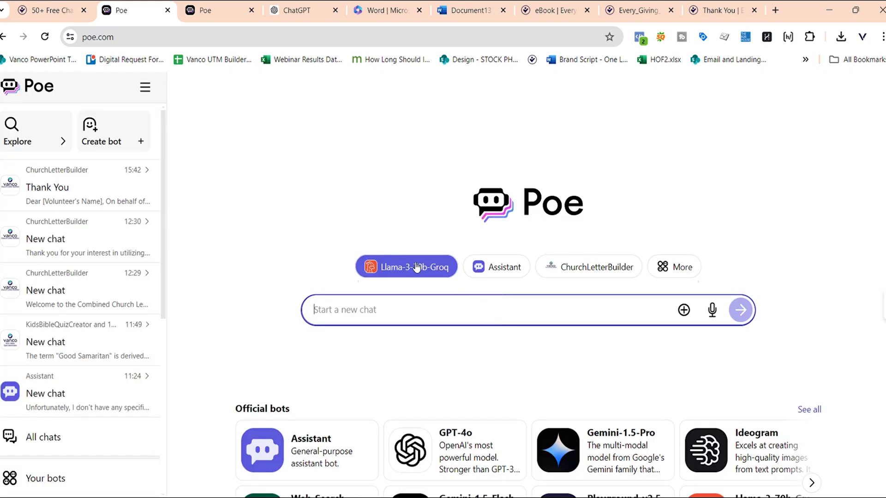
# Look further through Poe's full bot list and change the bot for the new chat to Gemini-1.5-Flash.
pyautogui.click(692, 273)
pyautogui.scroll(-10, 526, 281)
pyautogui.scroll(3, 528, 282)
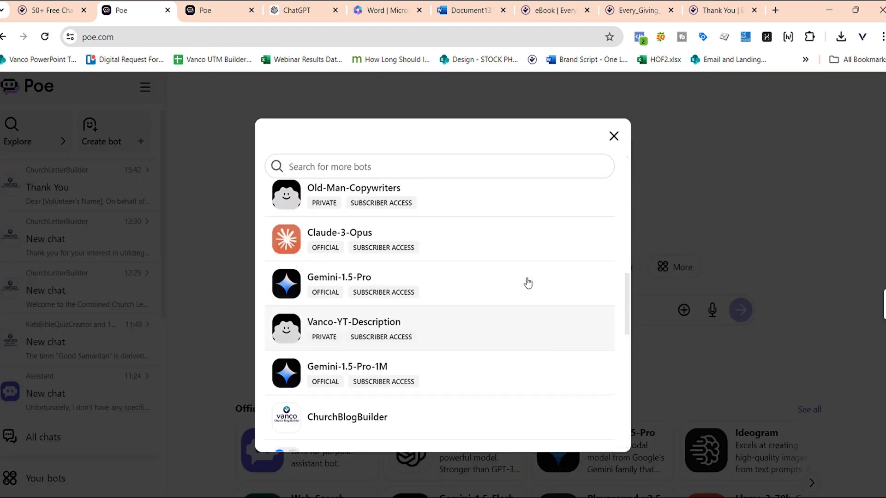
pyautogui.press('Escape')
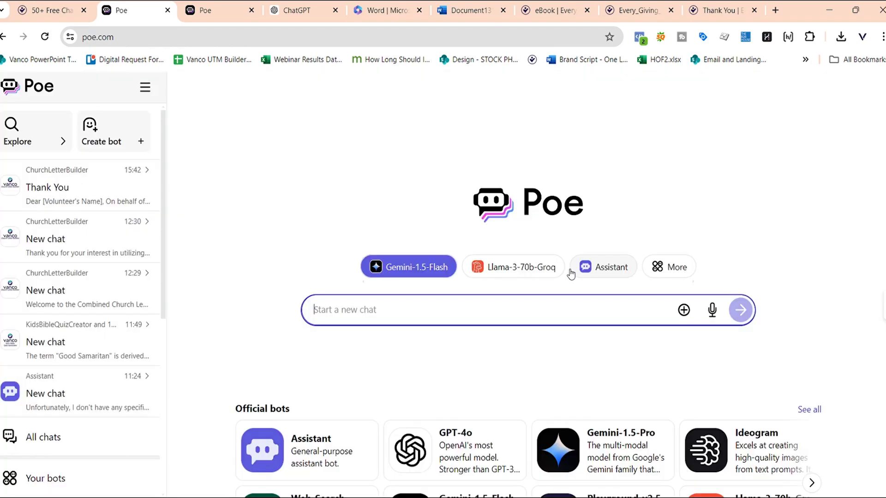